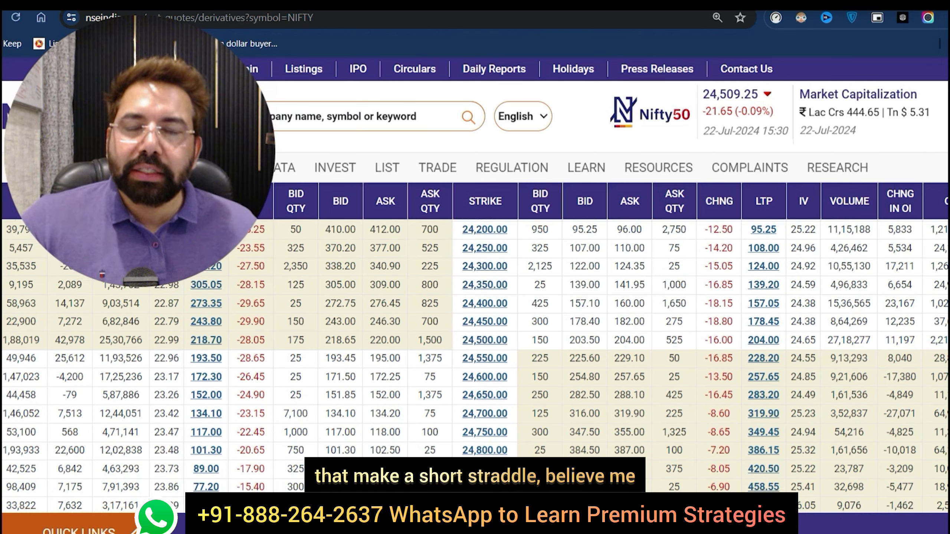
Highlight the July 24,500 strike's call bid 218.65 and put bid 203.50.
scroll(475, 366, up, 1)
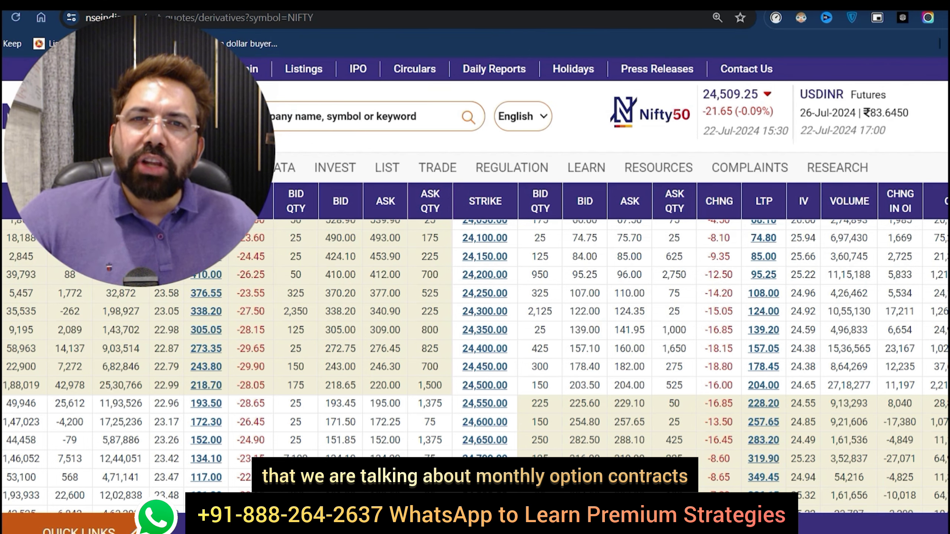
scroll(475, 366, down, 3)
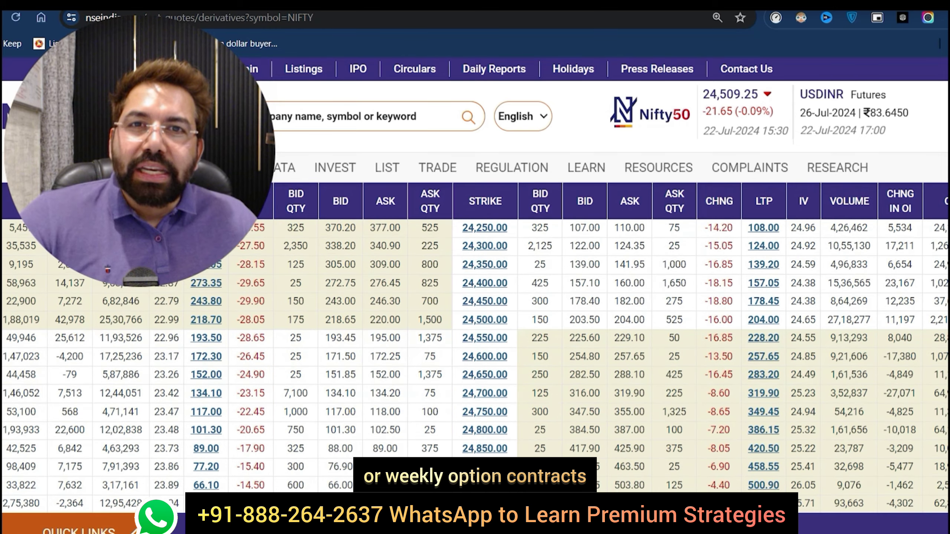
scroll(475, 365, up, 1)
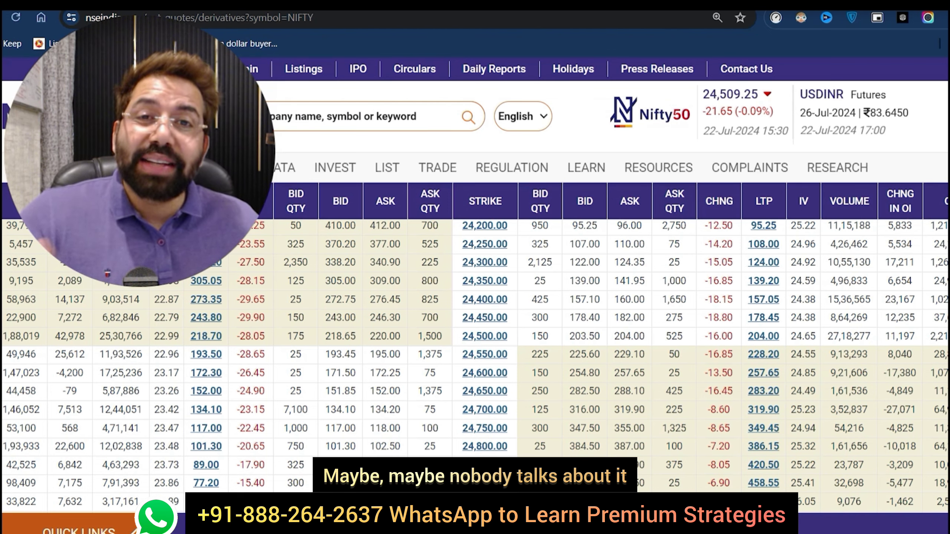
drag(325, 336, 352, 341)
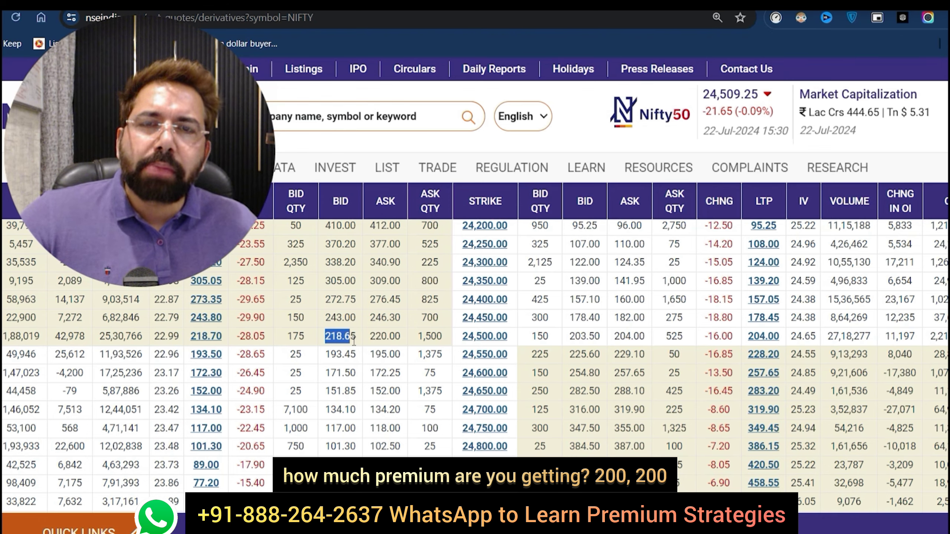
drag(575, 336, 597, 335)
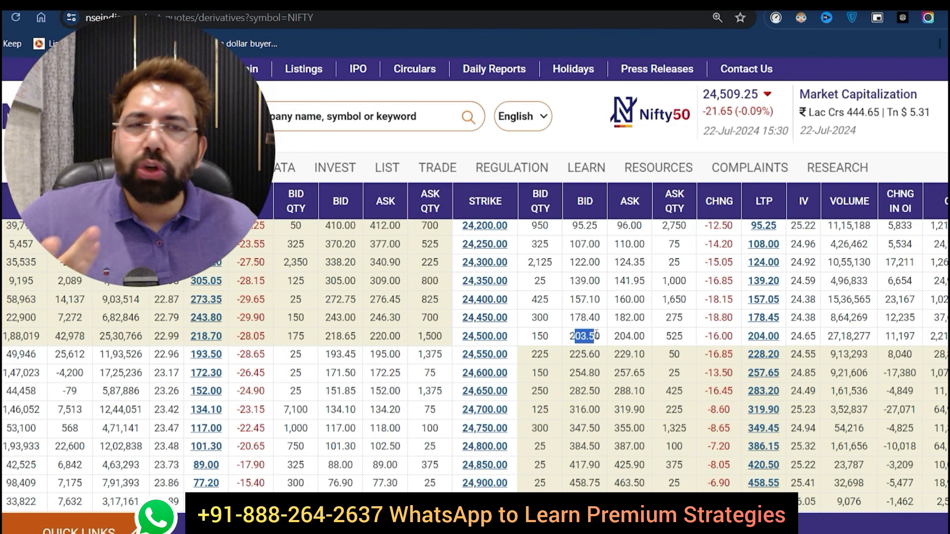
scroll(597, 336, up, 20)
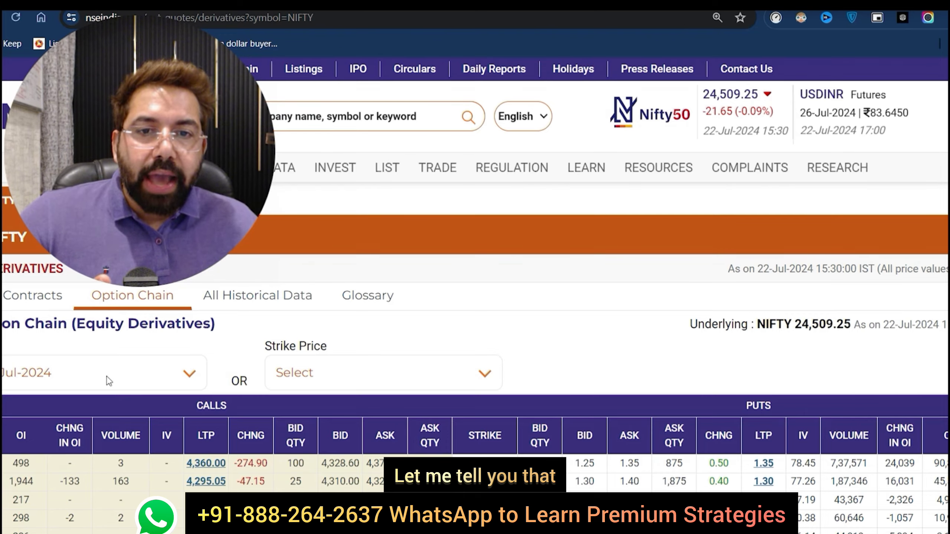
Switch the option chain to the Aug-2024 expiry and highlight the 24,500 call bid premium.
click(109, 381)
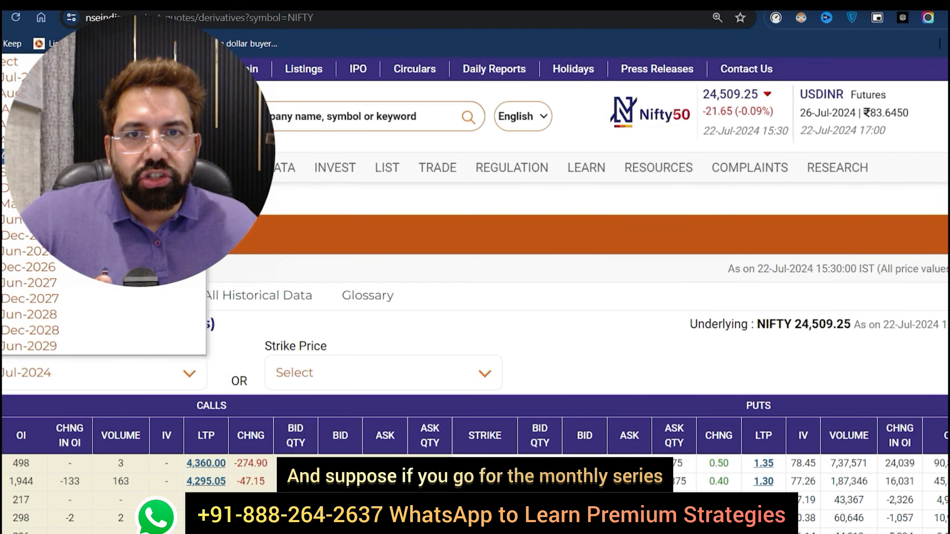
click(15, 92)
scroll(759, 191, down, 5)
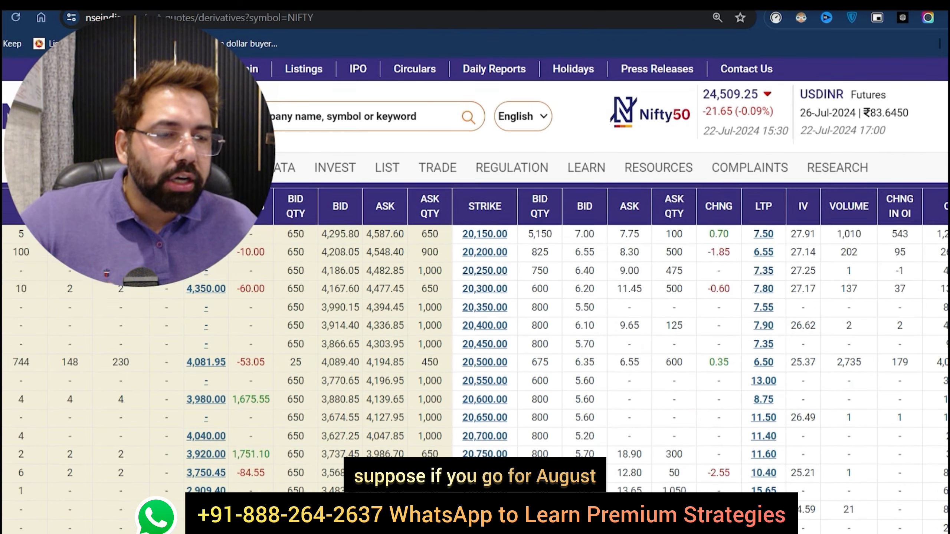
scroll(475, 366, down, 15)
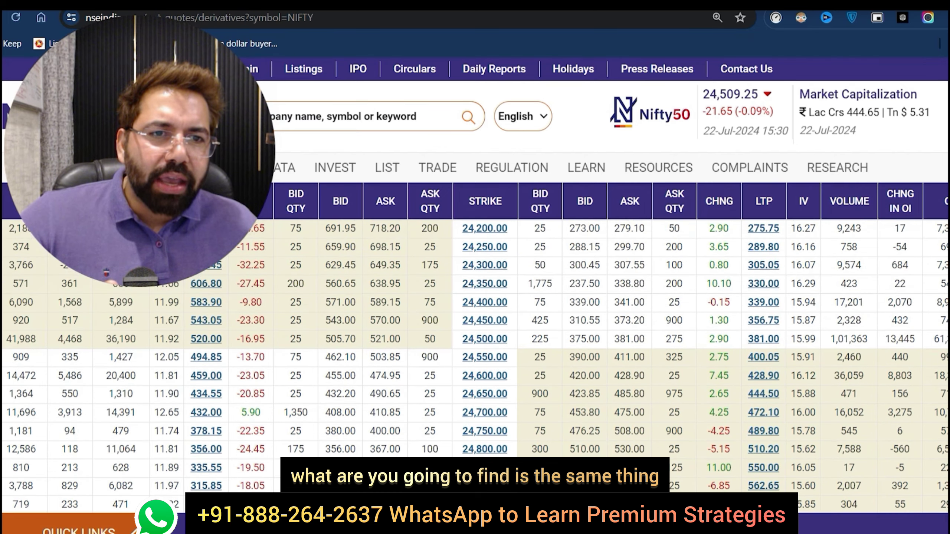
drag(322, 338, 351, 334)
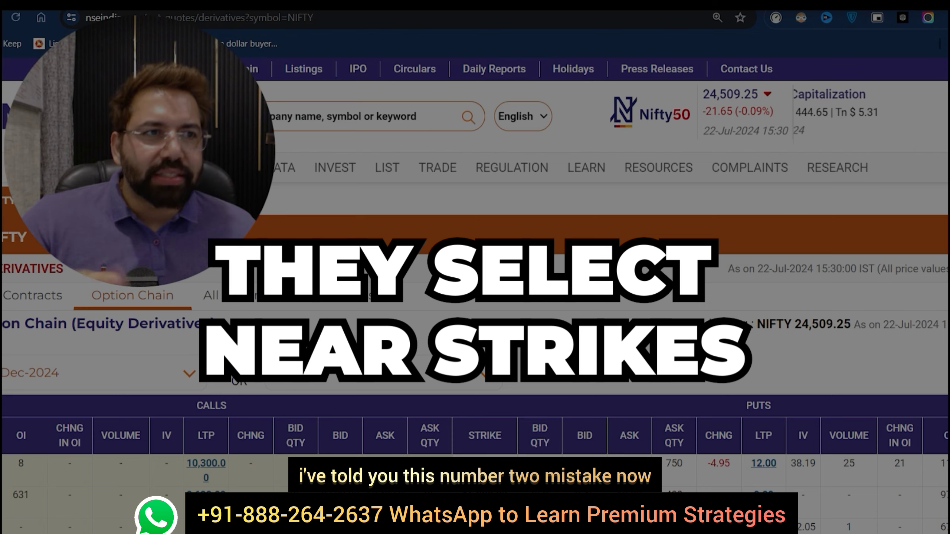
Keep the option chain on the Dec-2024 expiry.
scroll(83, 372, down, 1)
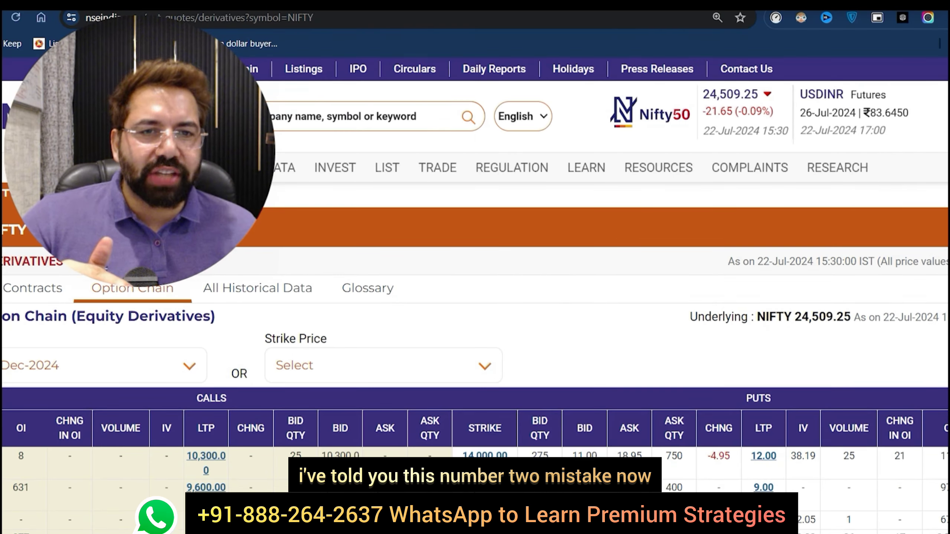
click(49, 369)
click(22, 180)
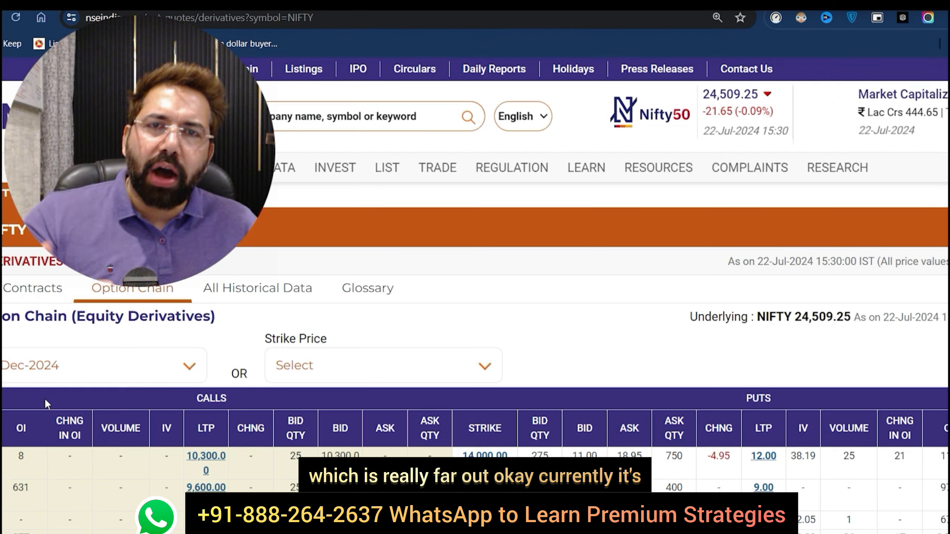
Highlight the call and put prices in the 24,000 and 25,000 strike rows.
scroll(475, 337, down, 10)
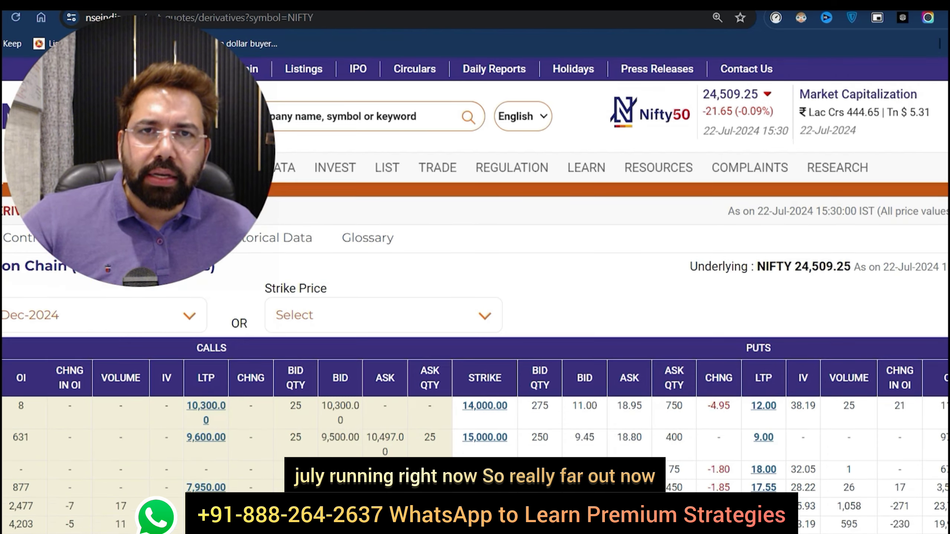
scroll(475, 337, up, 2)
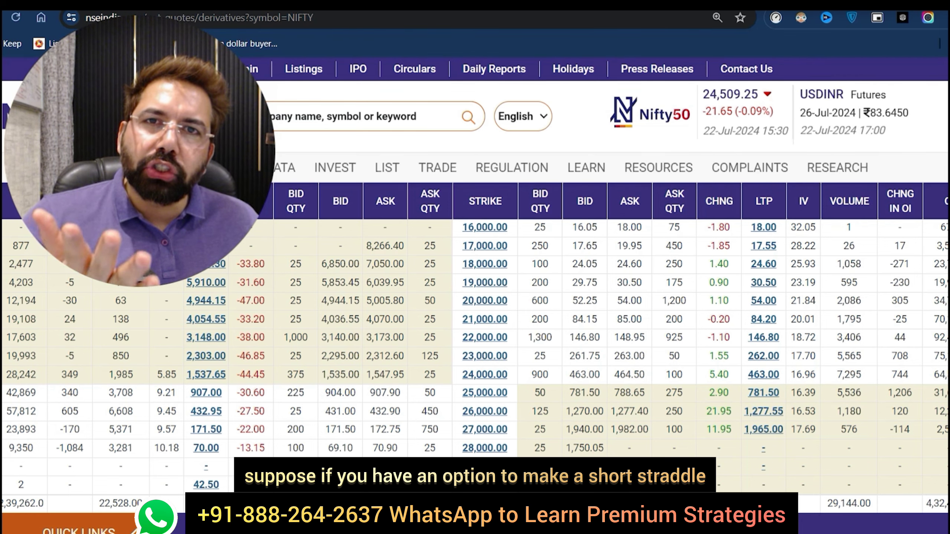
scroll(698, 165, up, 2)
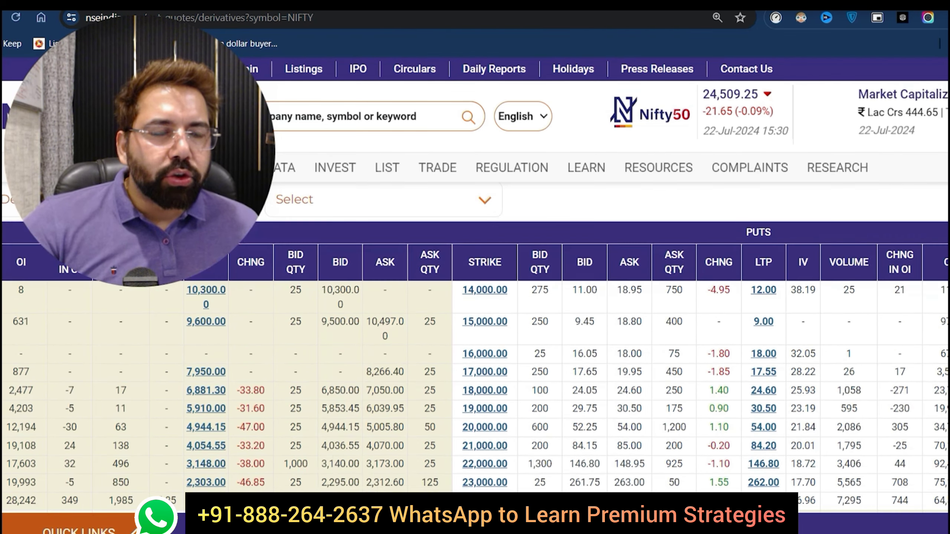
scroll(697, 165, down, 2)
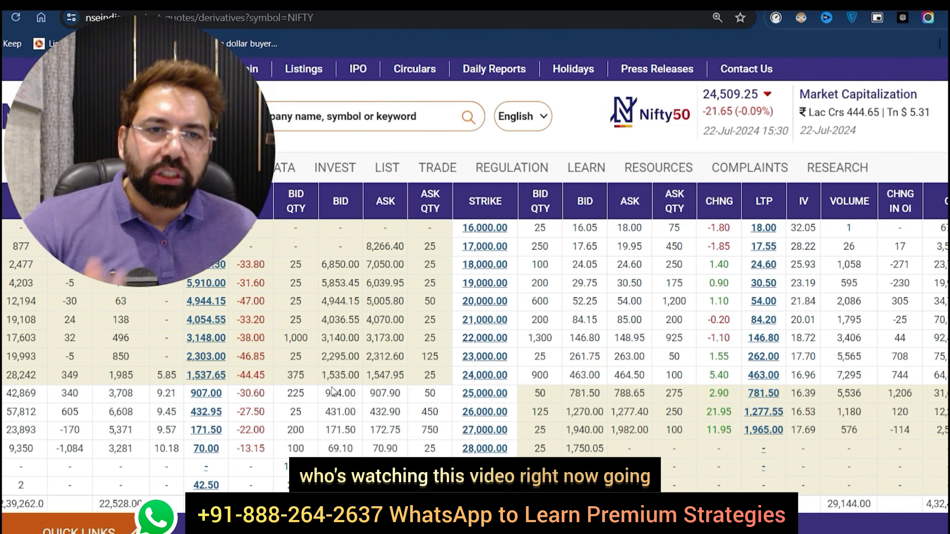
drag(326, 375, 772, 368)
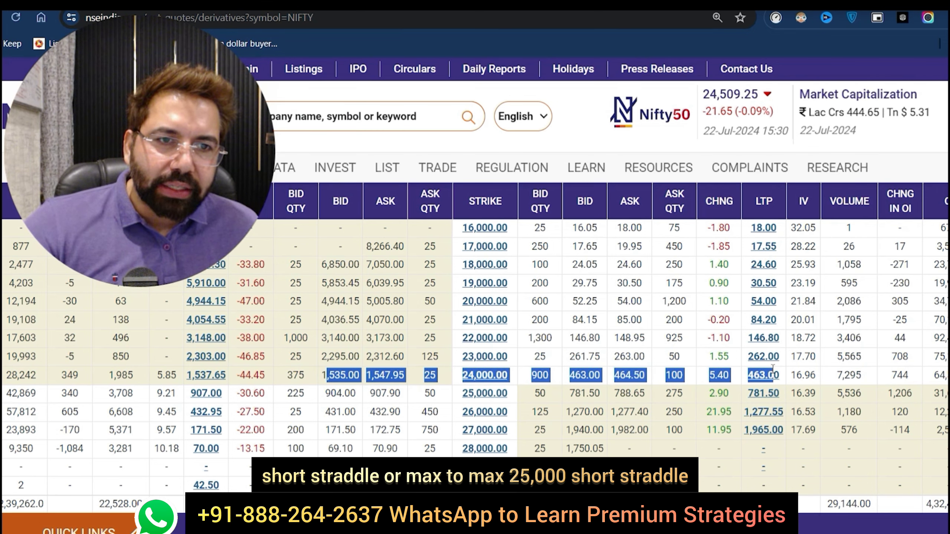
drag(324, 393, 645, 391)
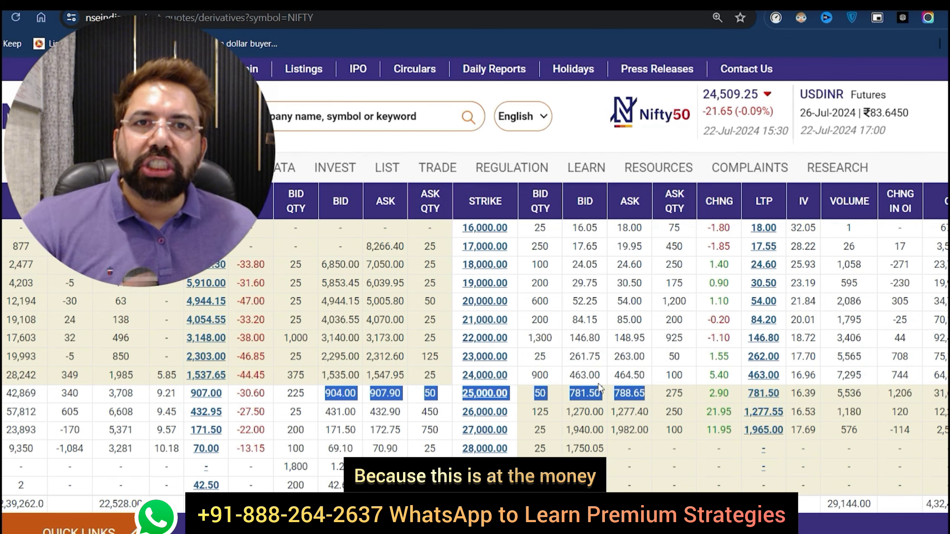
click(576, 377)
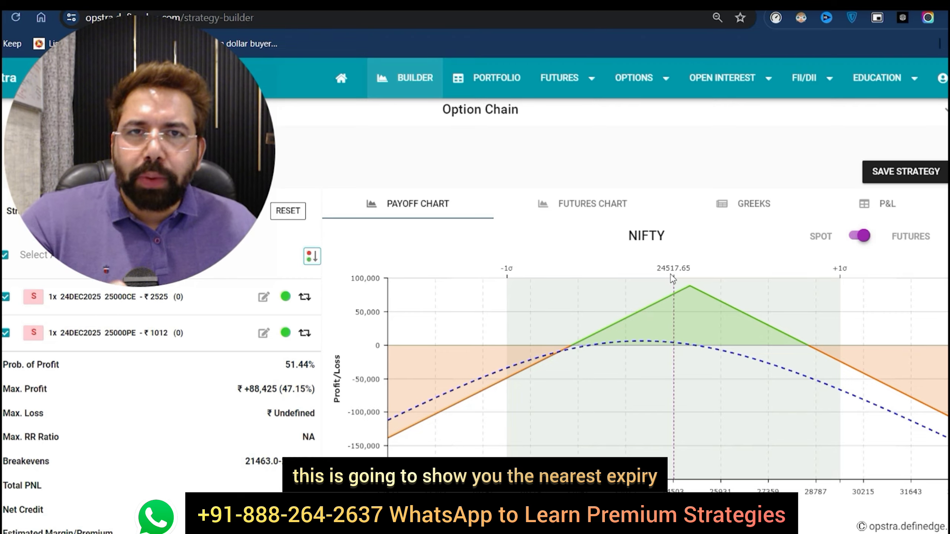
Inspect the payoff chart of the short 25000 call and 25000 put straddle.
mouse_move(669, 284)
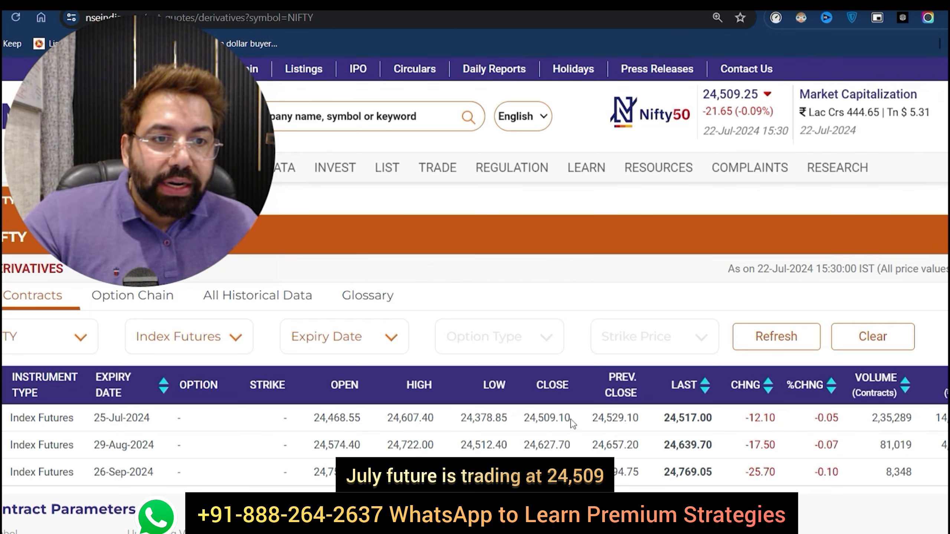
Highlight the July, August and September futures closes: 24,509.10, 24,627.70 and 24,758.95.
drag(571, 419, 525, 419)
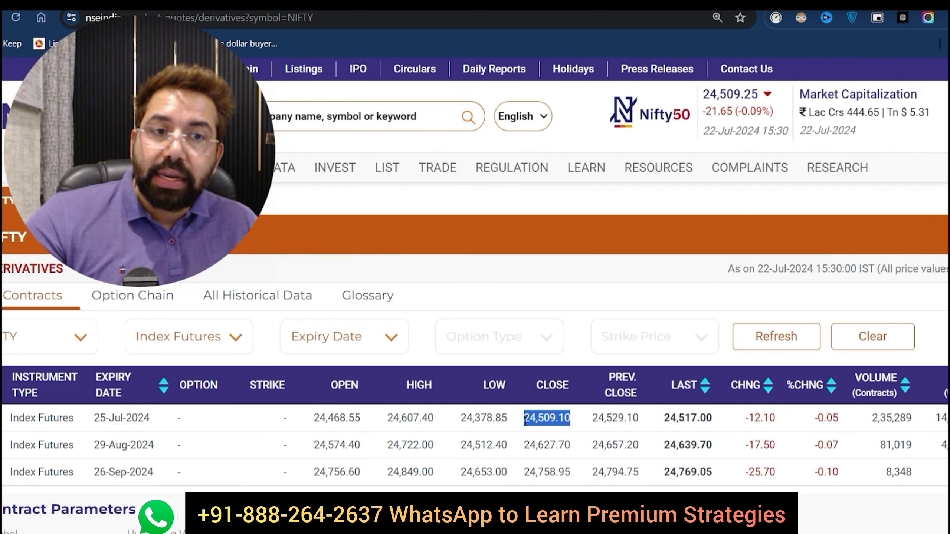
drag(570, 449, 524, 458)
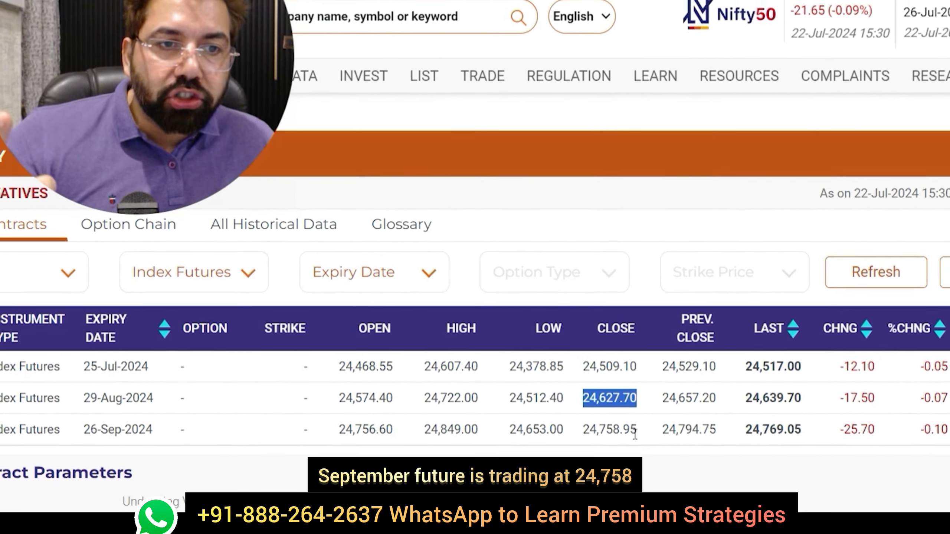
drag(571, 473, 557, 475)
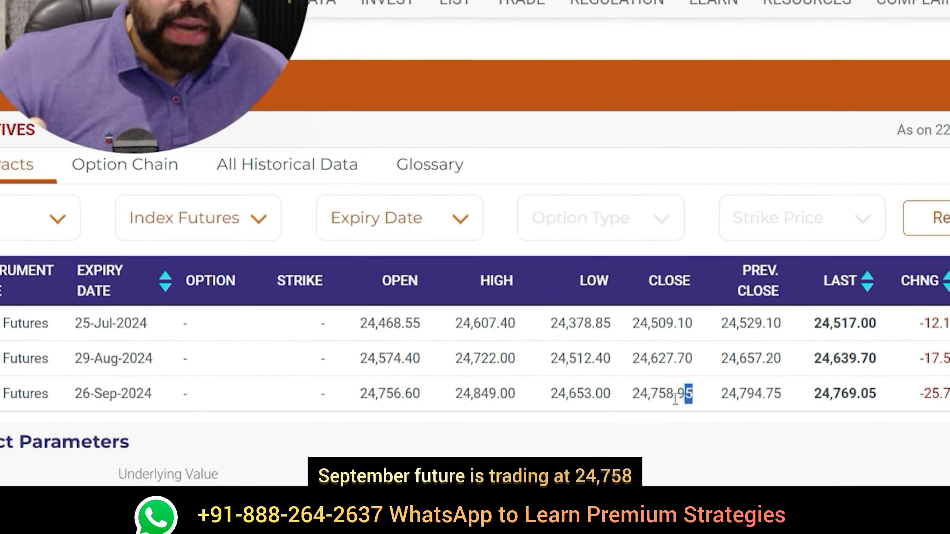
drag(675, 400, 631, 395)
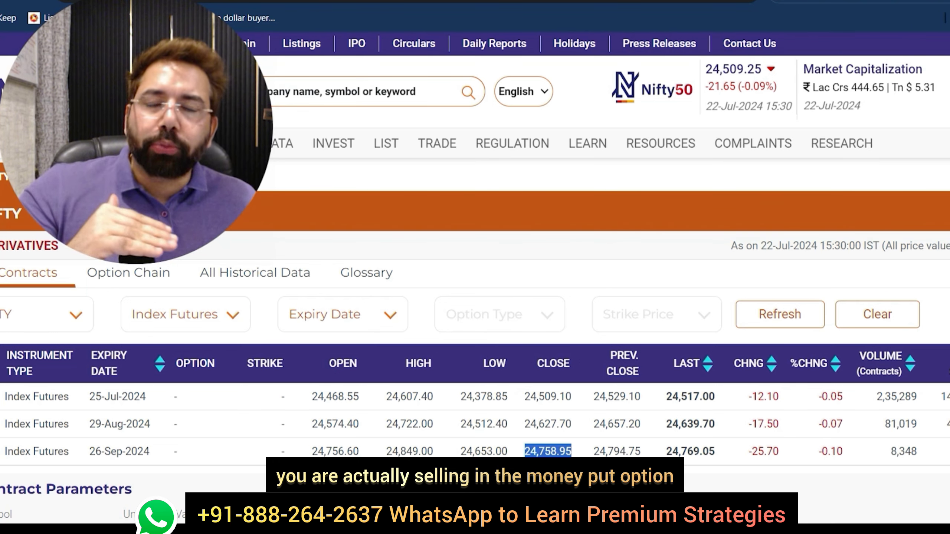
drag(525, 451, 568, 454)
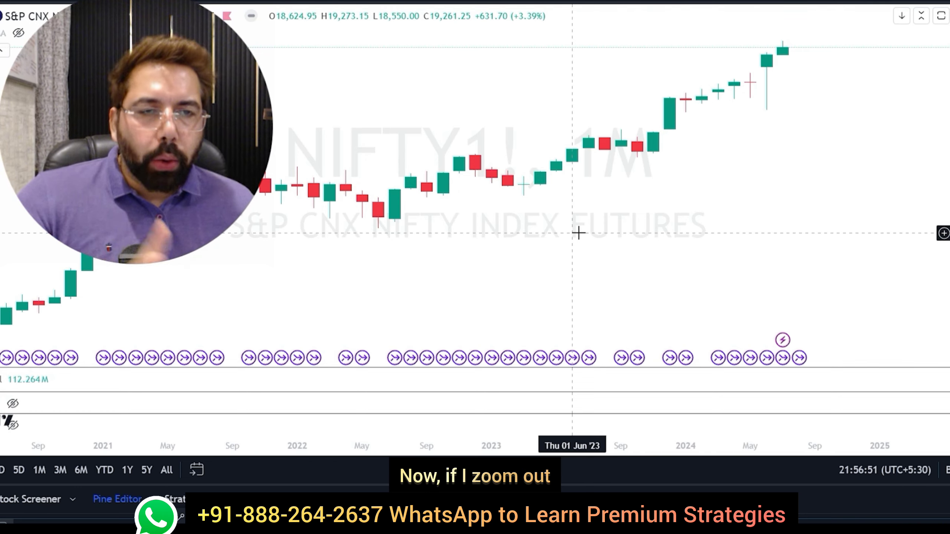
Zoom the NIFTY1! monthly chart so 2020–2025 fills the view.
scroll(577, 229, down, 5)
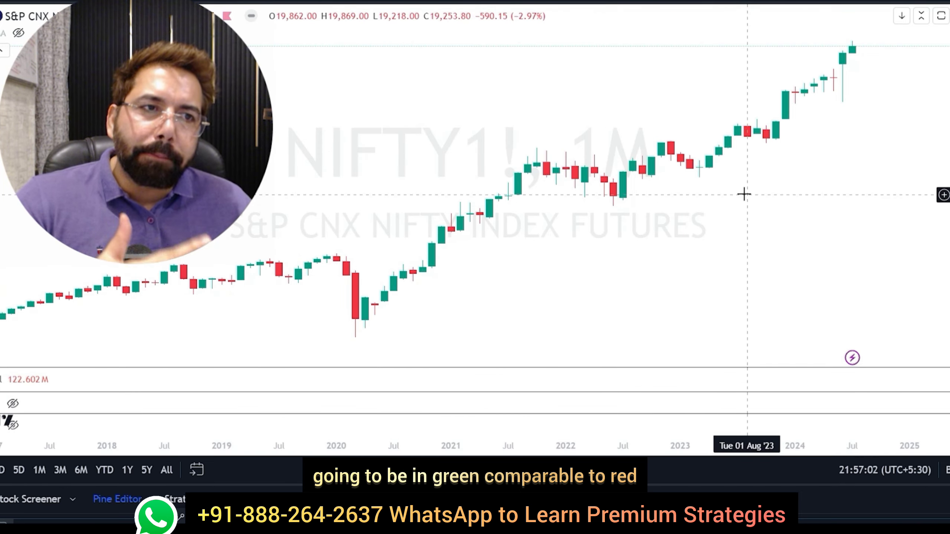
scroll(731, 194, up, 4)
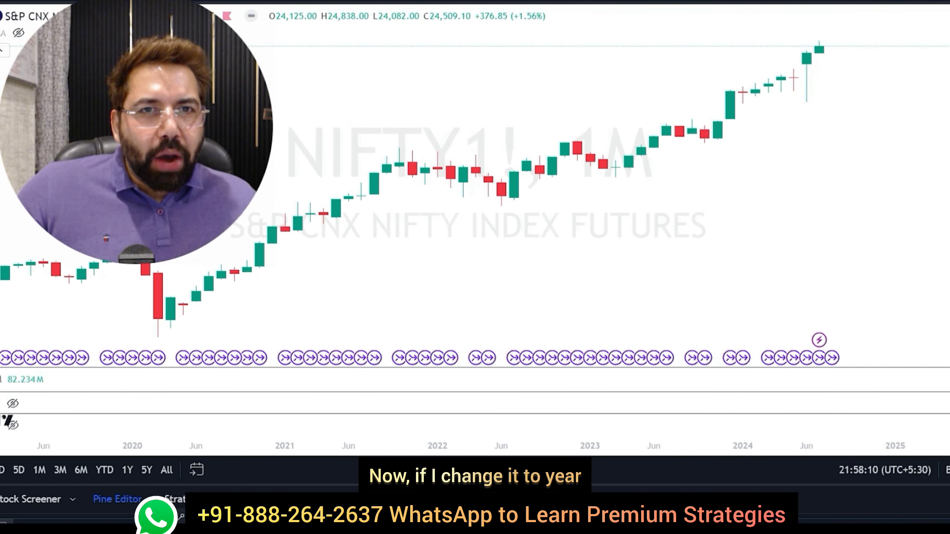
Change the NIFTY1! chart interval to 12-month candles.
click(277, 1)
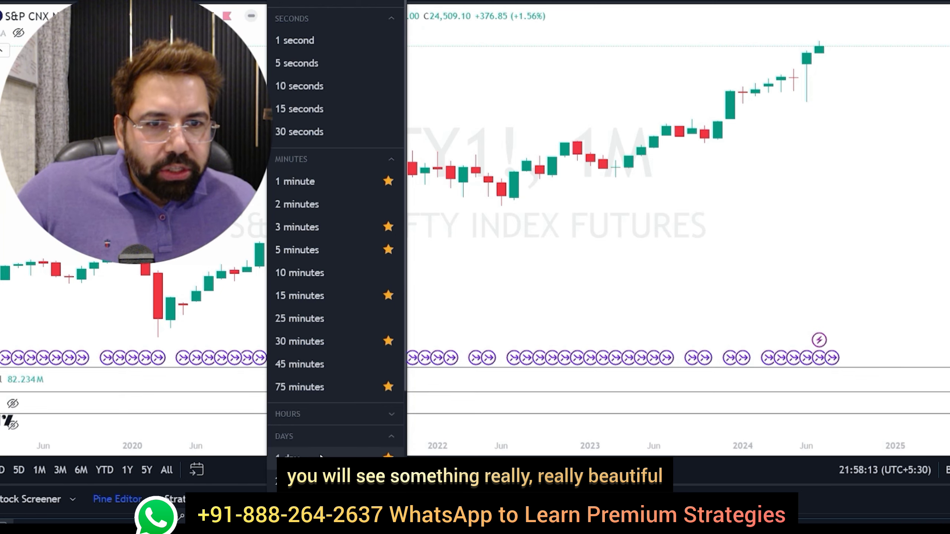
scroll(320, 454, down, 5)
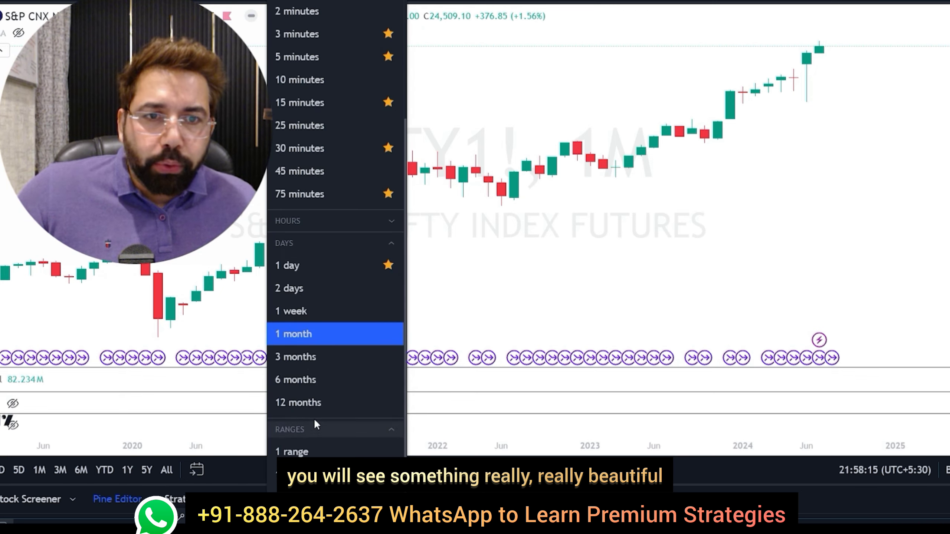
click(311, 404)
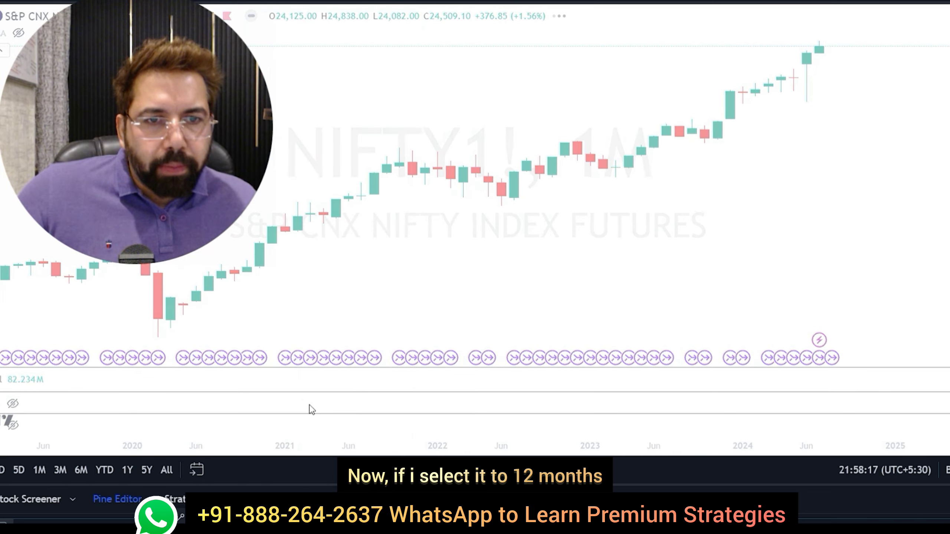
scroll(422, 323, up, 4)
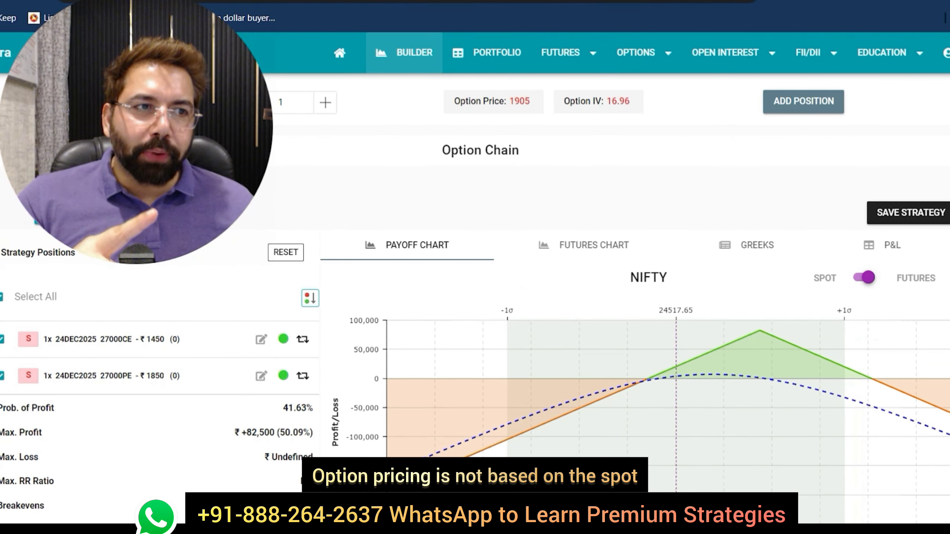
Highlight the 27000 straddle's breakevens, then return to the NSE derivatives tab.
drag(242, 505, 307, 505)
scroll(308, 506, down, 2)
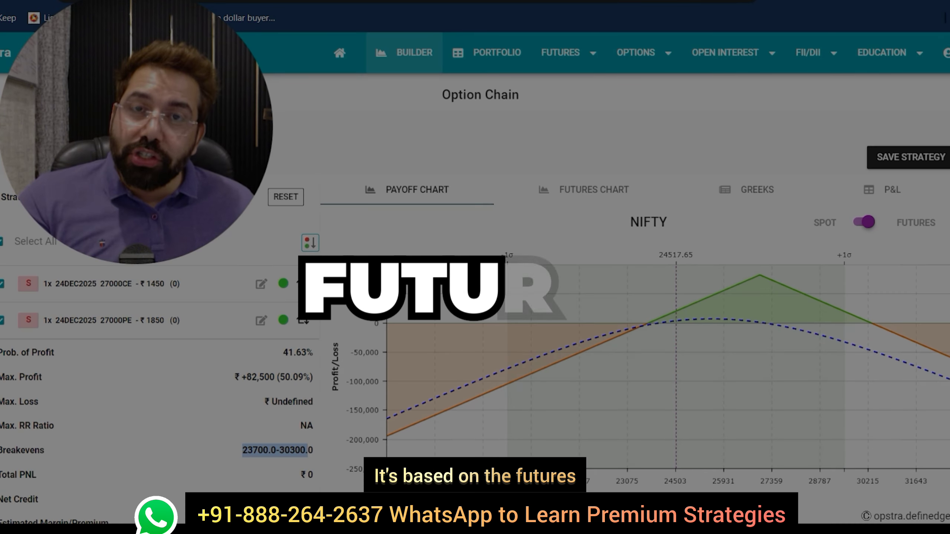
scroll(322, 303, up, 1)
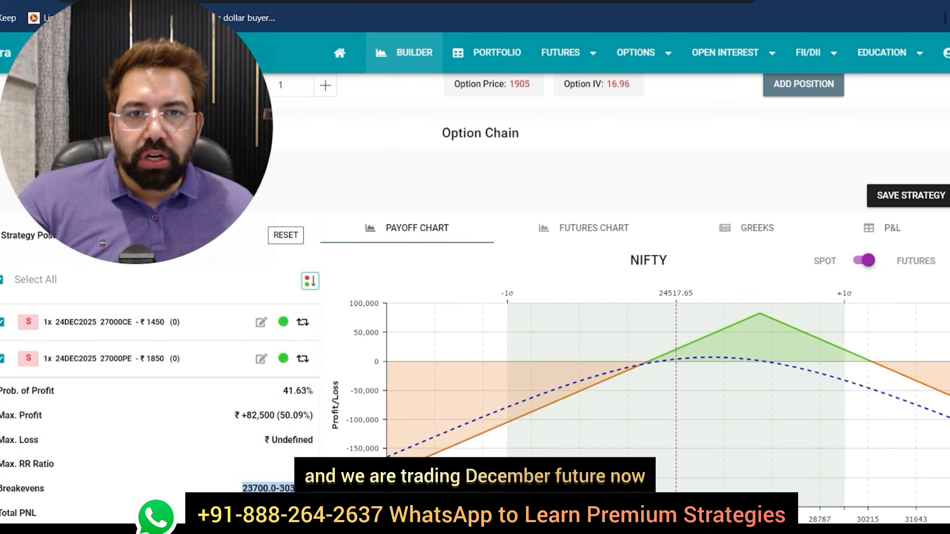
key(ctrl+Tab)
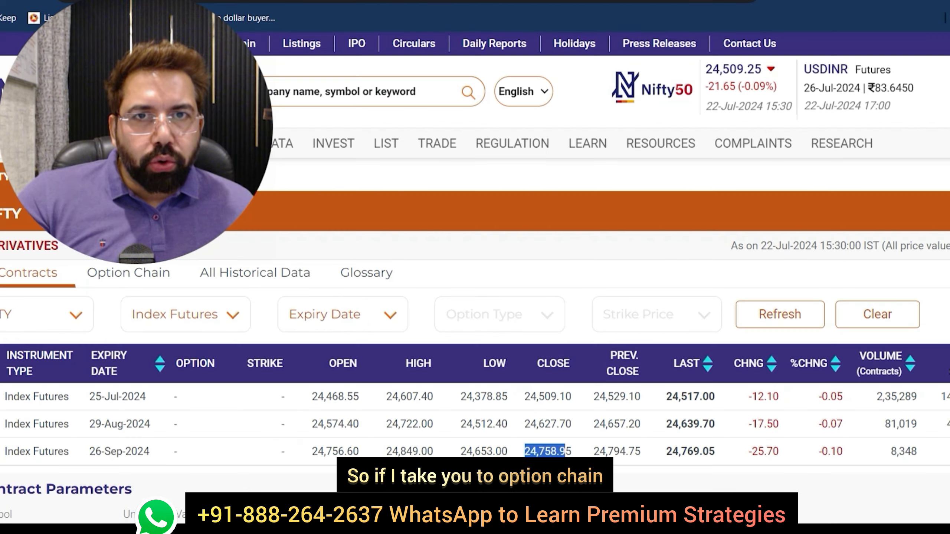
Show the Dec-2024 NIFTY option chain and highlight prices near the at-the-money strike.
click(95, 286)
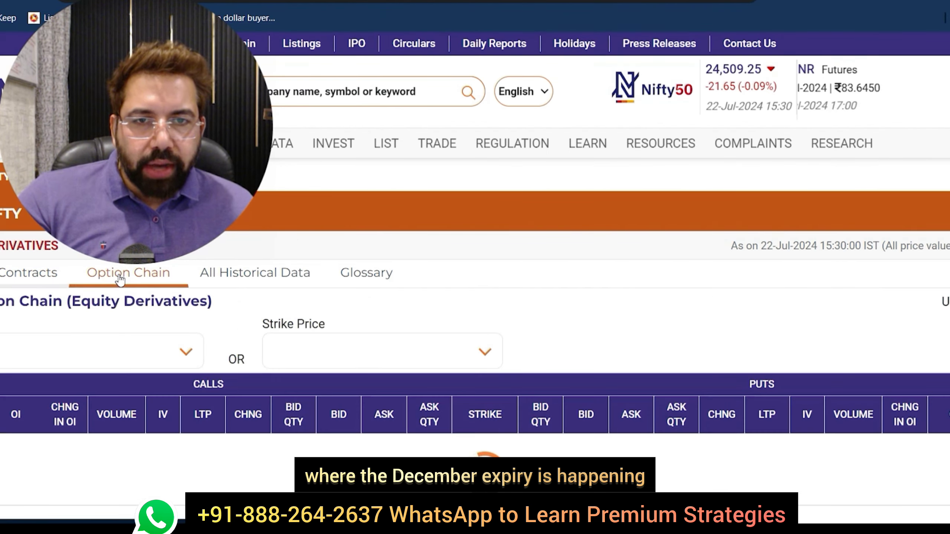
click(93, 362)
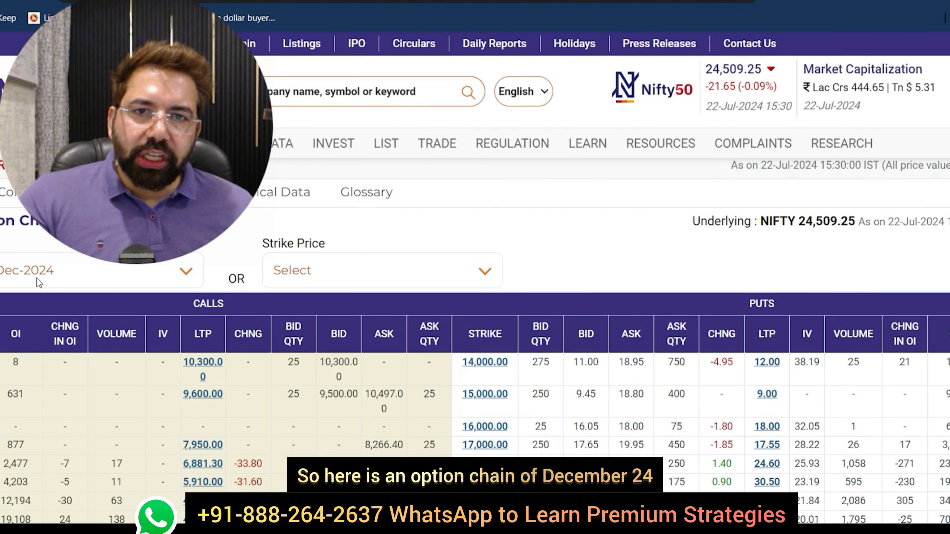
scroll(475, 336, down, 5)
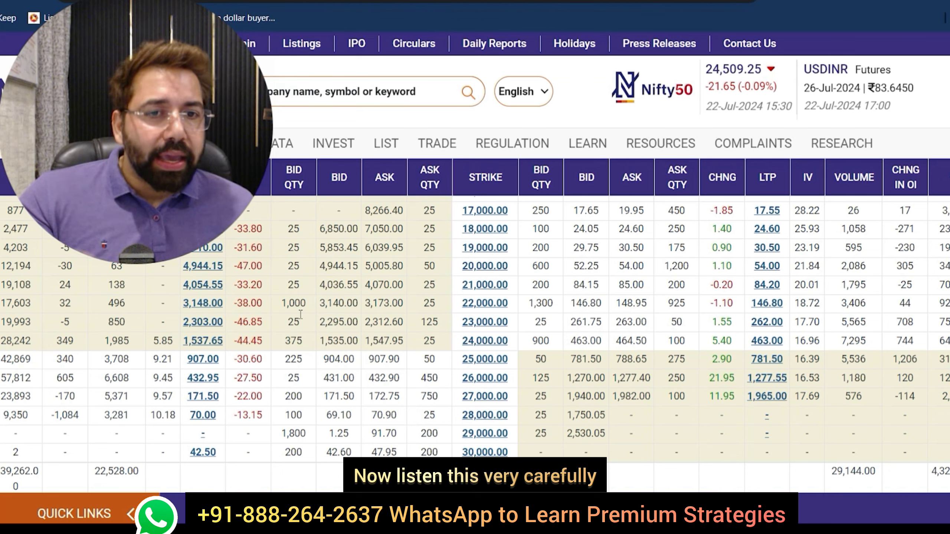
drag(323, 359, 635, 339)
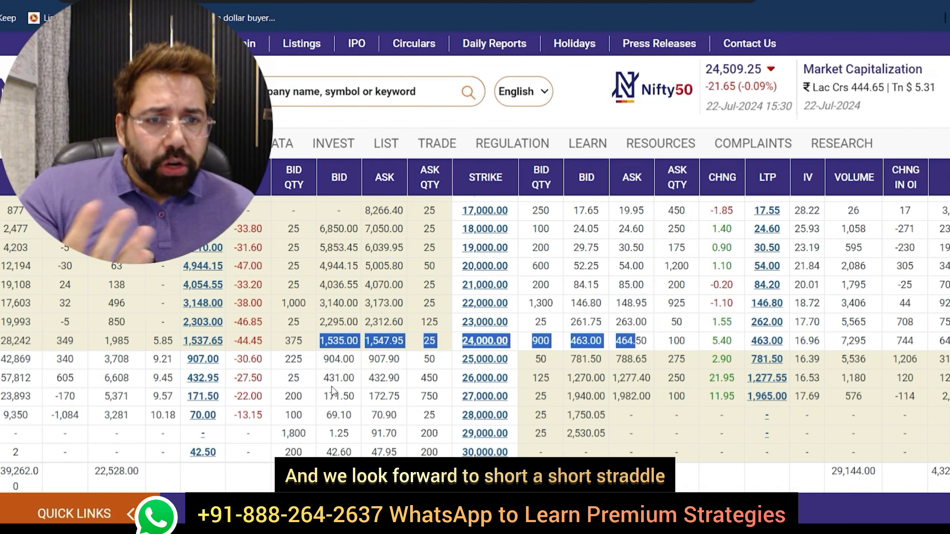
Compare the 26,000 and 27,000 strikes' call and put prices, plus the 25,000 put ask.
drag(325, 381, 400, 379)
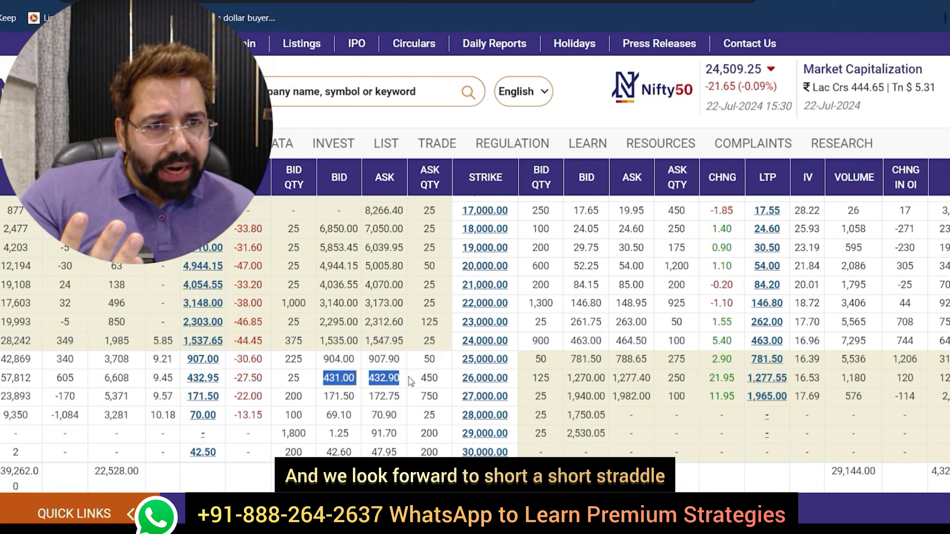
drag(338, 399, 698, 403)
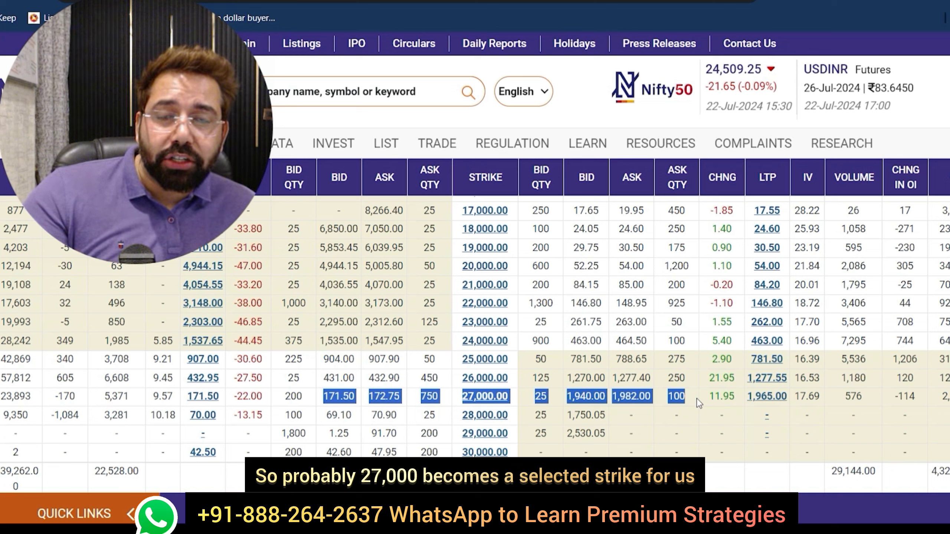
drag(324, 379, 651, 376)
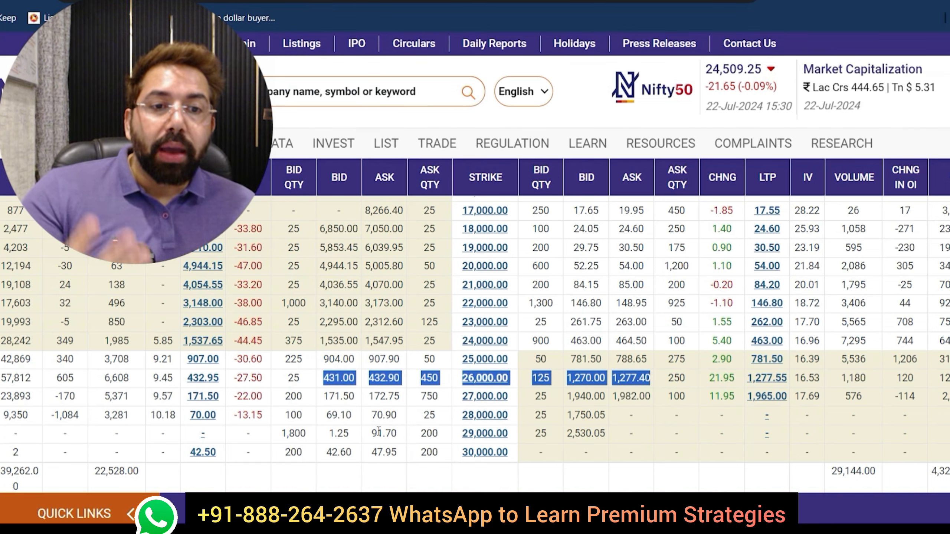
drag(324, 404, 658, 406)
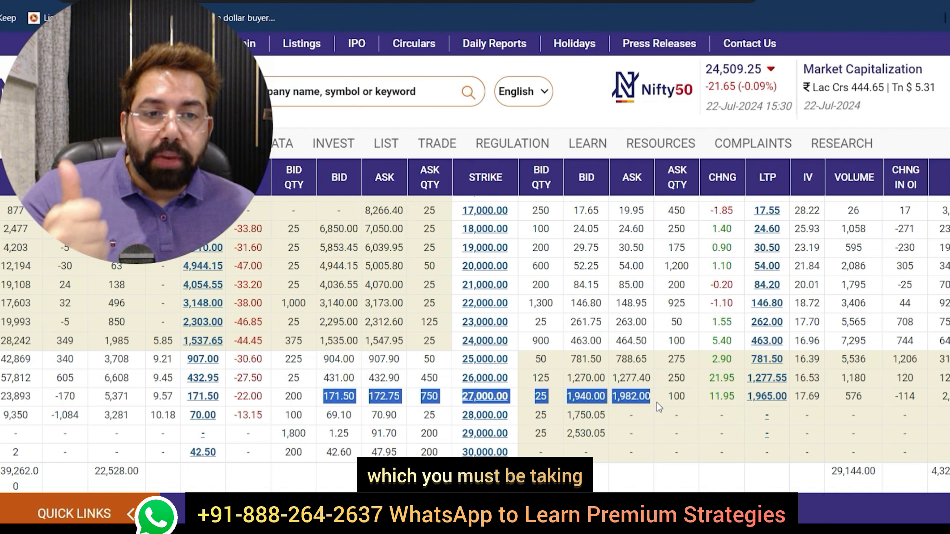
click(318, 423)
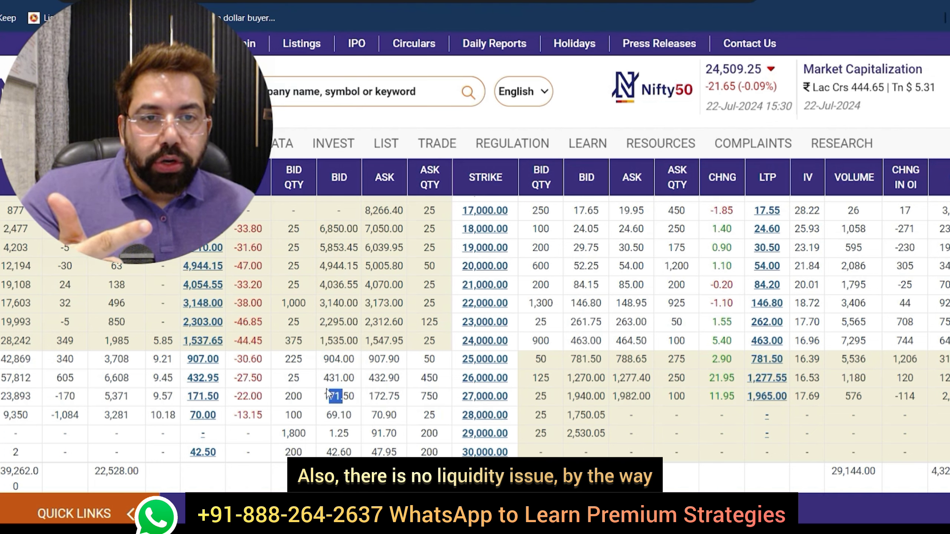
drag(385, 377, 369, 378)
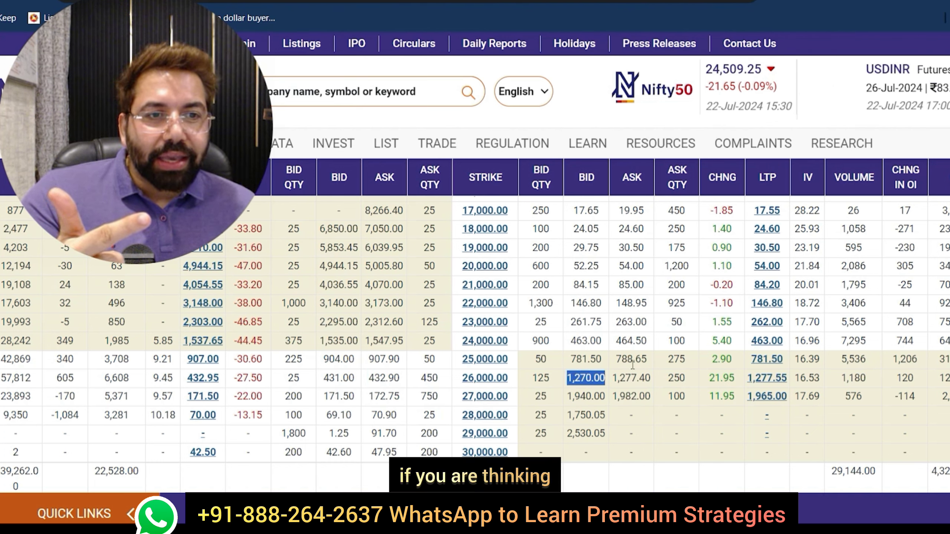
drag(634, 359, 613, 367)
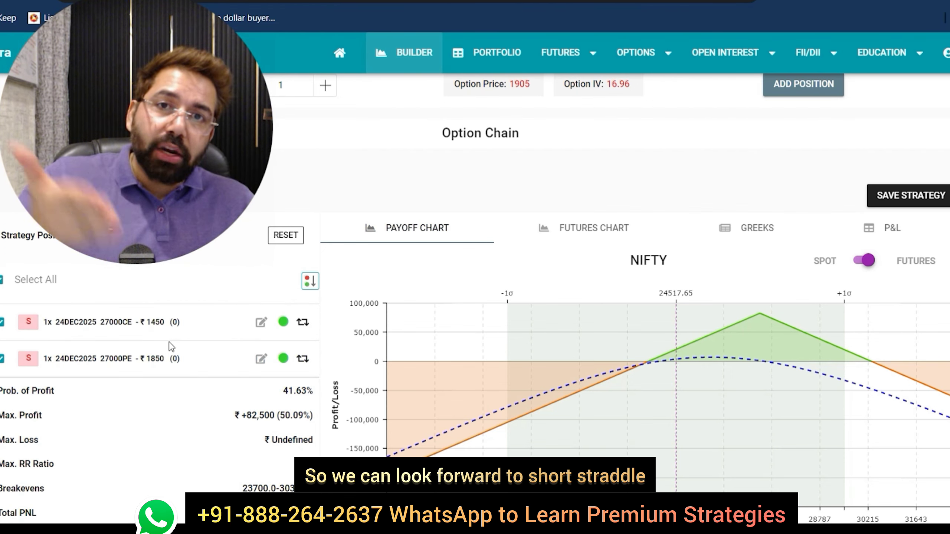
Highlight the straddle's ₹ +82,500 net credit and ₹ +164,695 estimated margin in Opstra.
scroll(475, 307, down, 3)
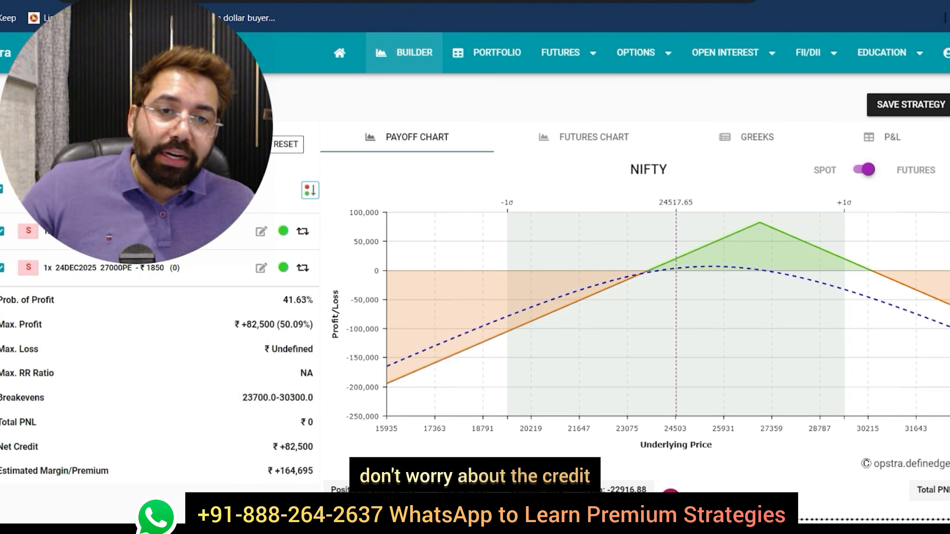
drag(277, 451, 310, 450)
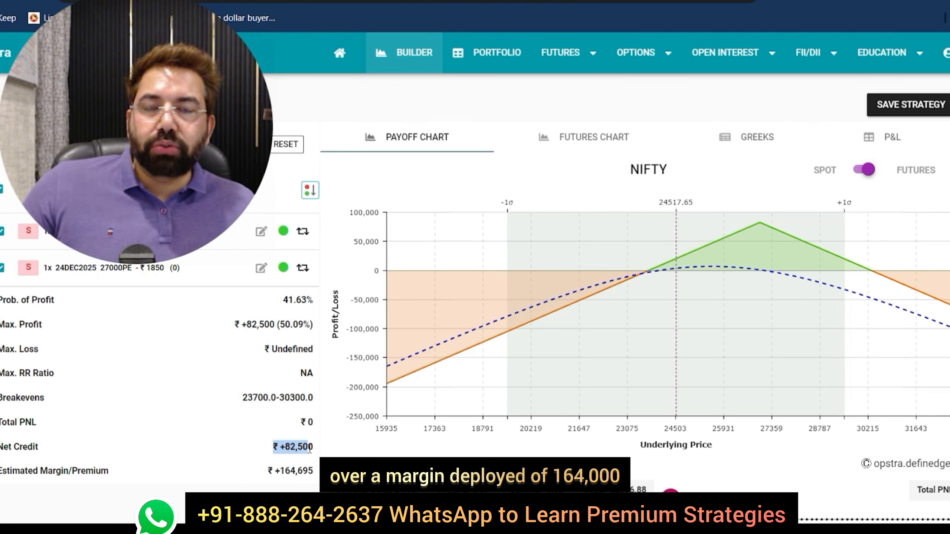
drag(276, 472, 310, 474)
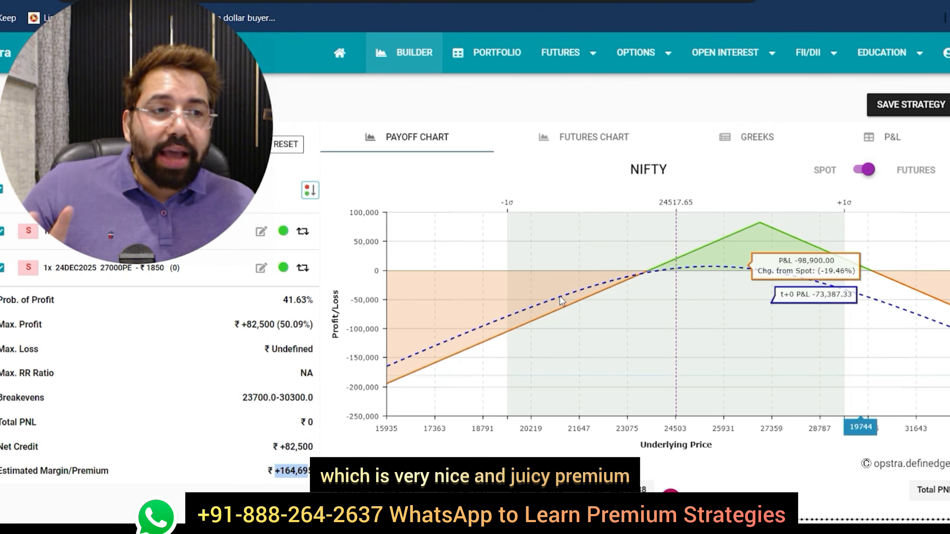
scroll(635, 299, up, 1)
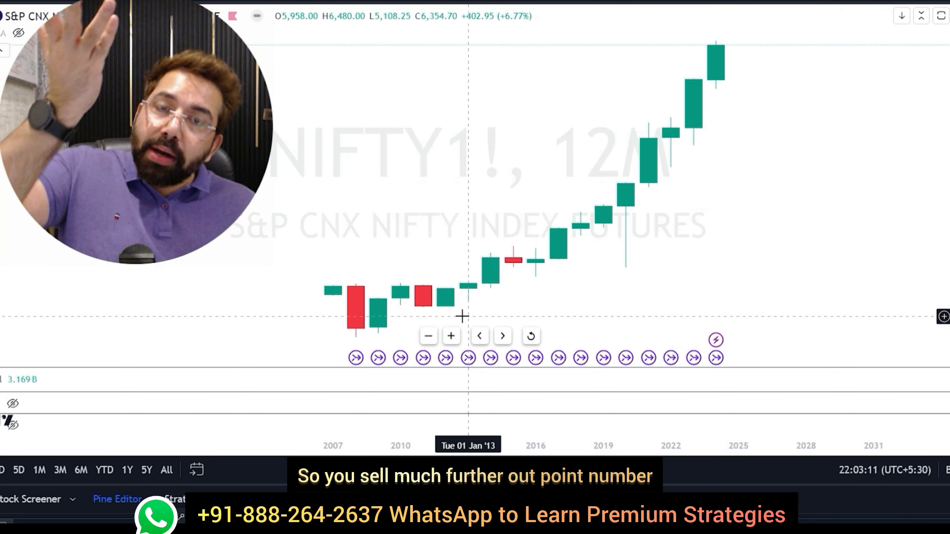
Zoom the NIFTY1! 12M yearly candles slightly, then return to the Opstra 27000 straddle payoff.
scroll(463, 316, up, 1)
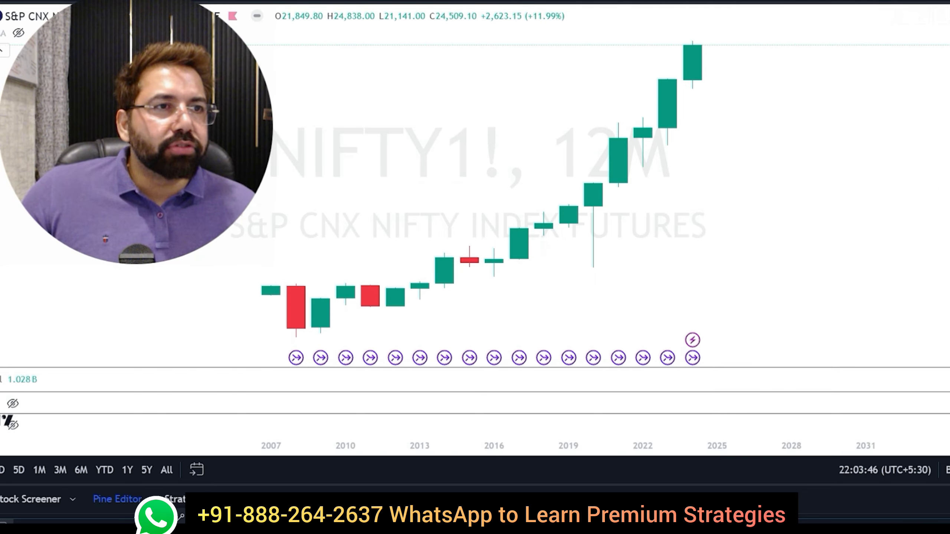
key(alt+Tab)
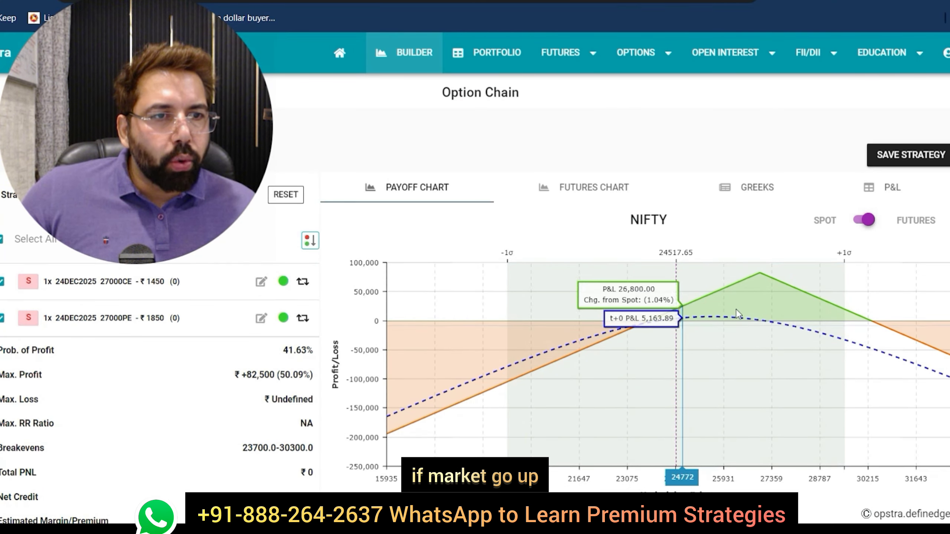